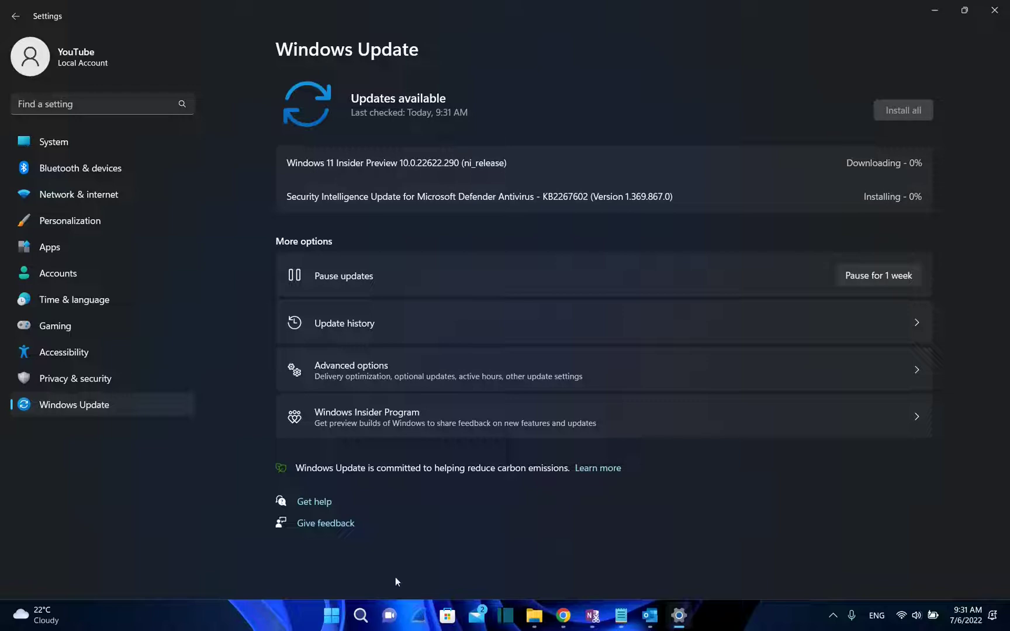
Step: Launch the Services app by searching for 'services'
click(359, 615)
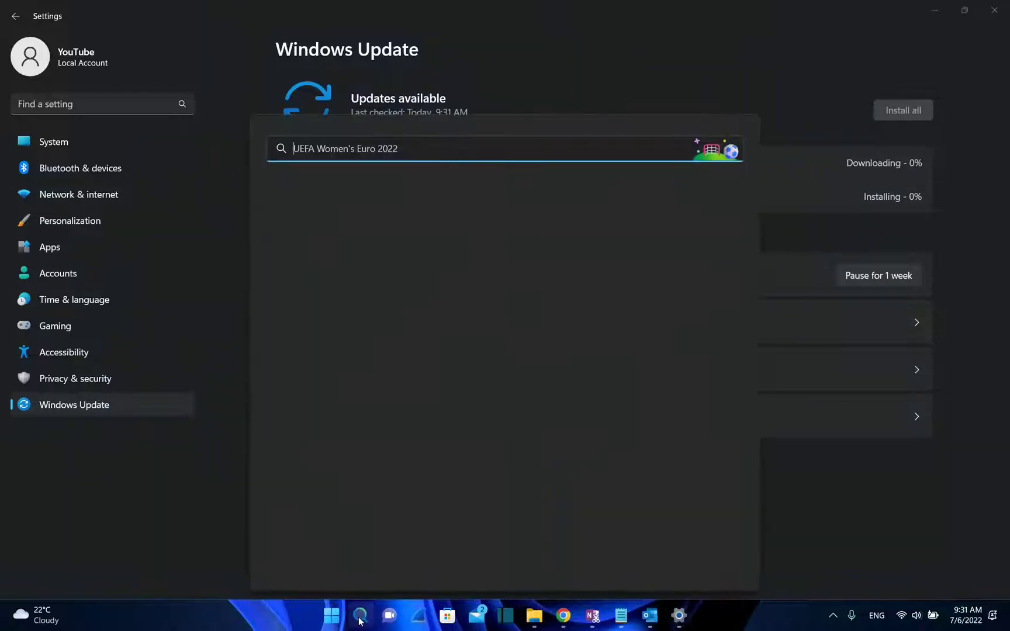
text(service)
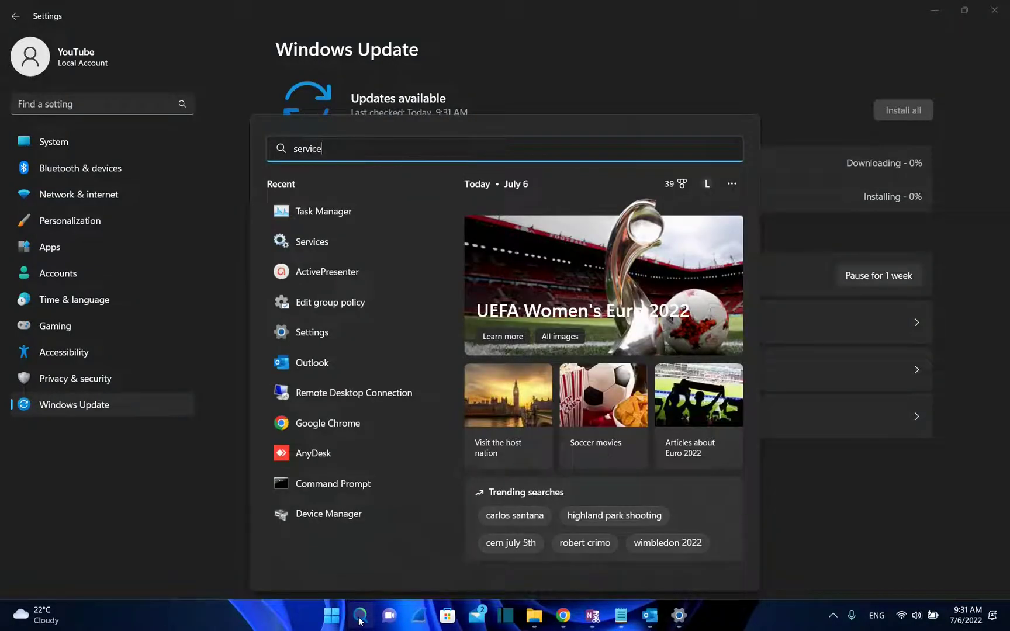
text(s)
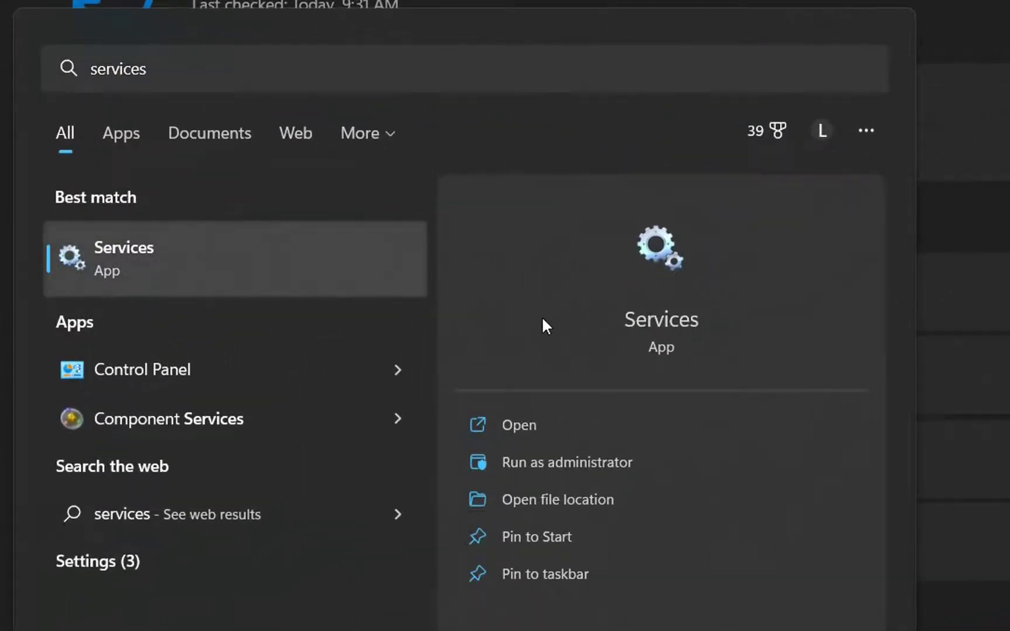
key(Return)
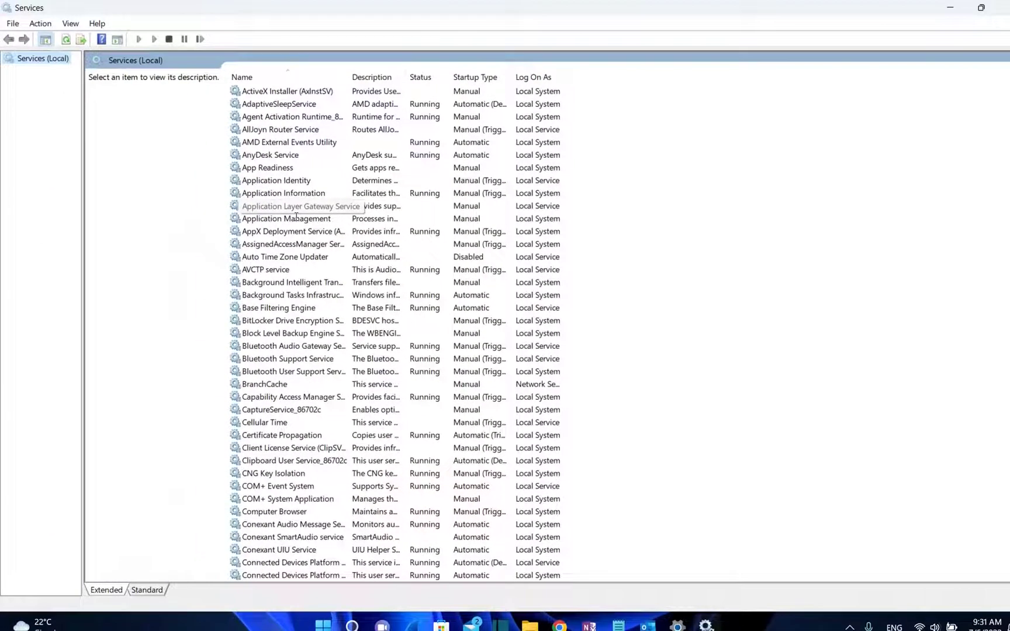
Step: Move through the W entries of the services list and select Windows Update
click(281, 258)
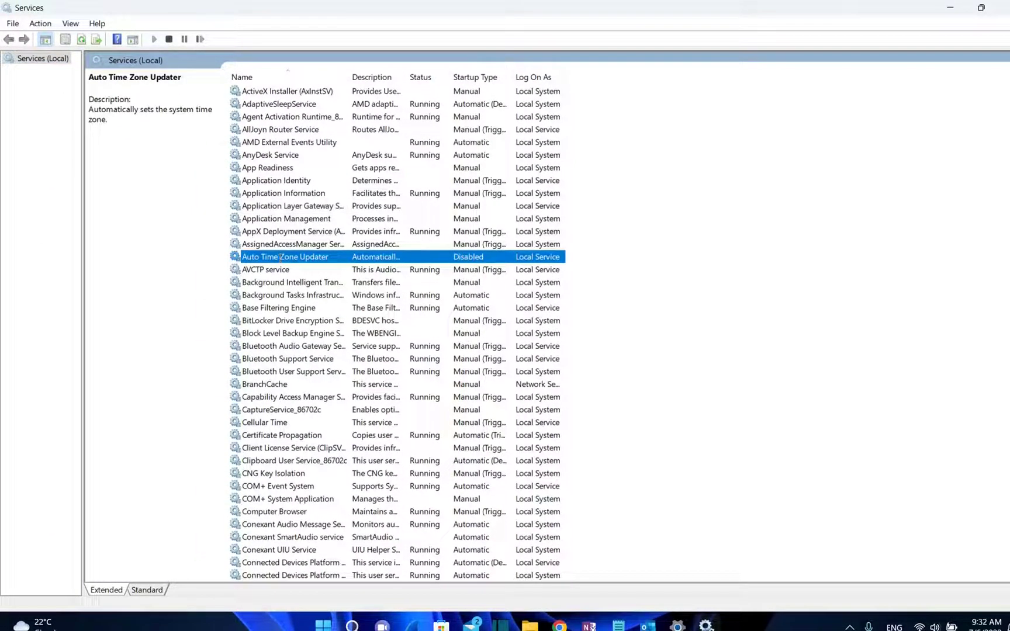
key(w)
key(Down)
key(Down)
key(Down)
key(Down)
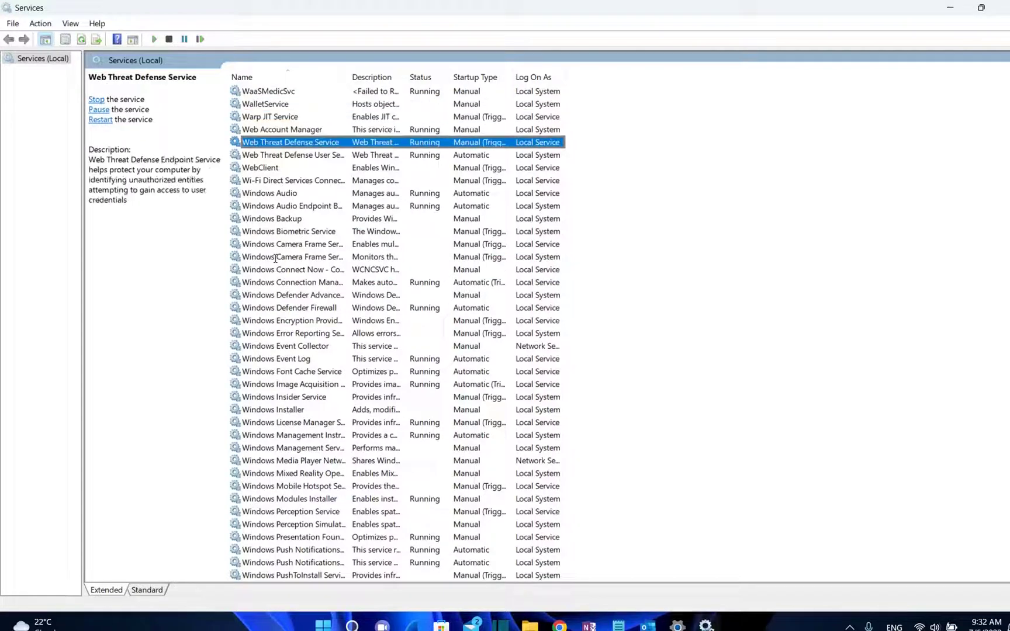
key(Down)
key(Down)
key(Down)
key(Down)
key(Down)
key(Down)
key(Down)
key(Down)
key(Down)
key(Down)
key(Down)
key(Down)
key(Down)
key(Down)
key(Down)
key(Down)
key(Down)
key(Down)
key(Down)
key(Down)
key(Down)
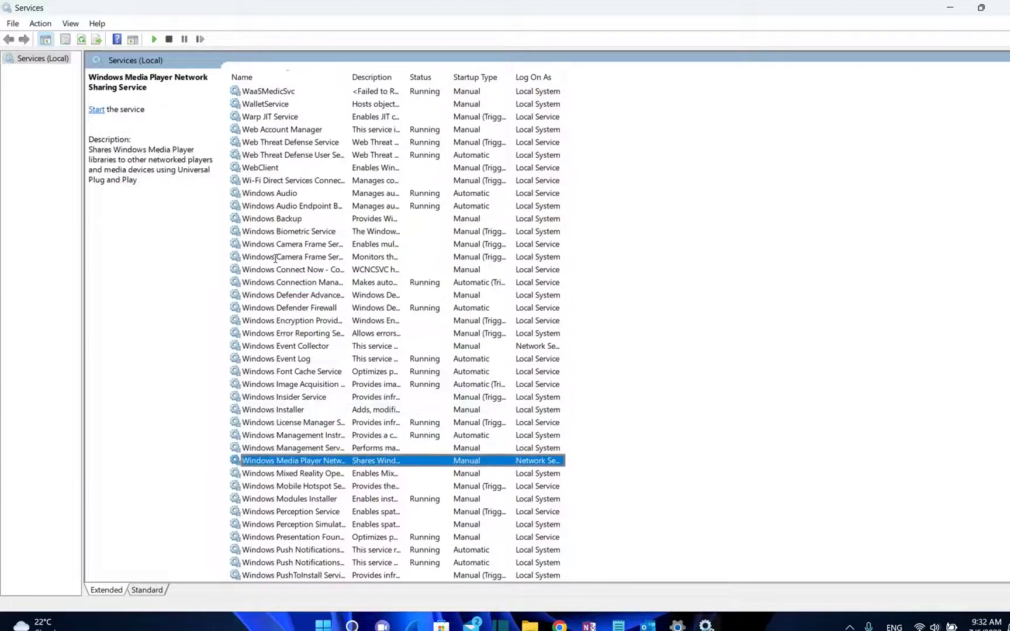
key(Down)
key(Down)
key(Down)
key(Down)
key(Down)
key(Down)
key(Down)
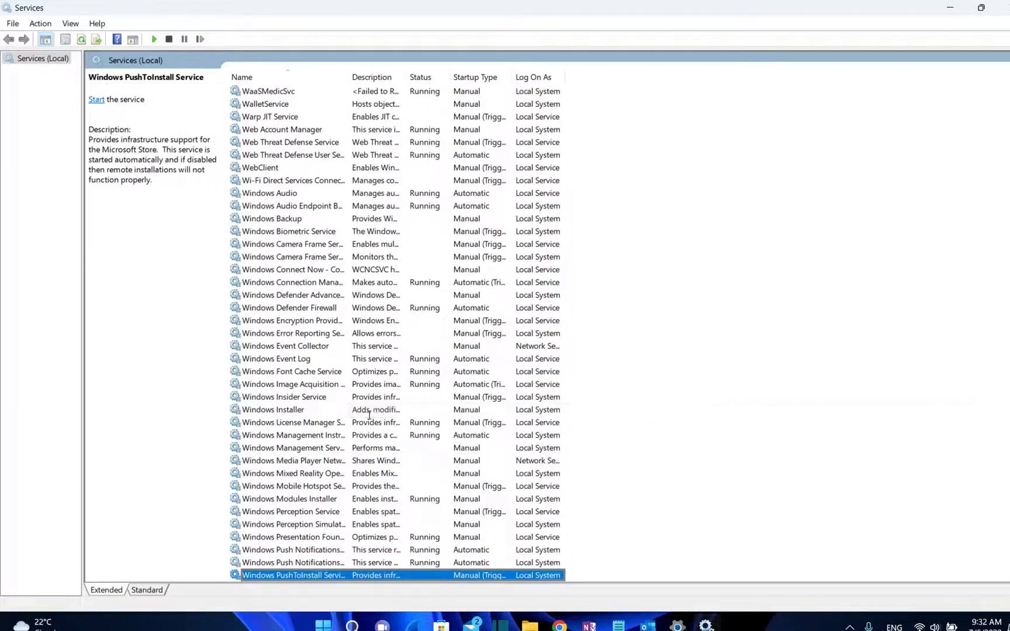
scroll(366, 413, down, 3)
scroll(369, 414, down, 3)
click(277, 434)
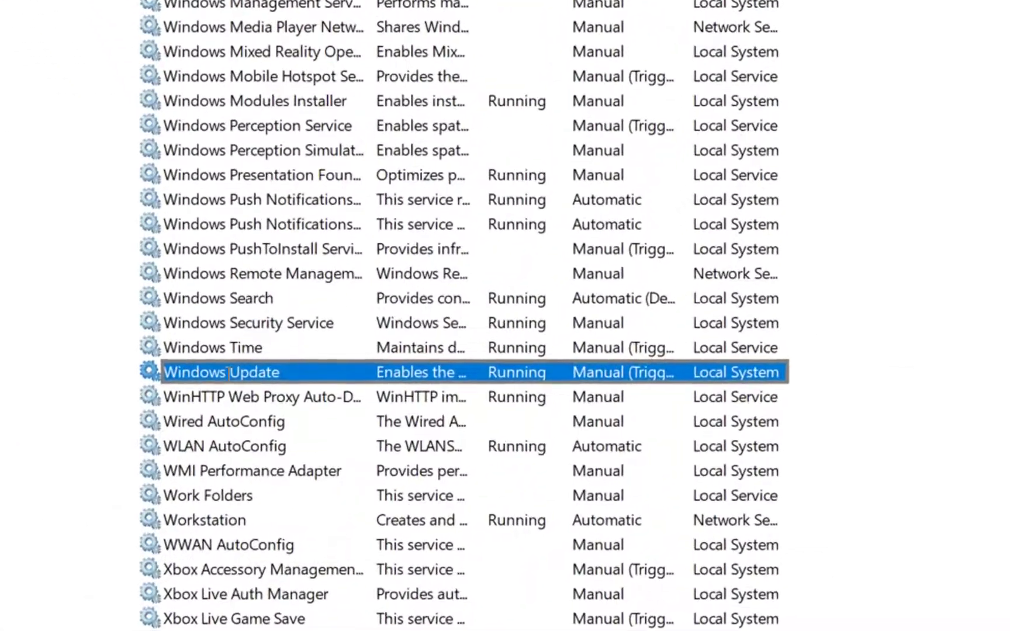
Step: Set Windows Update's startup type to Disabled, apply it, and stop the running service
double_click(228, 370)
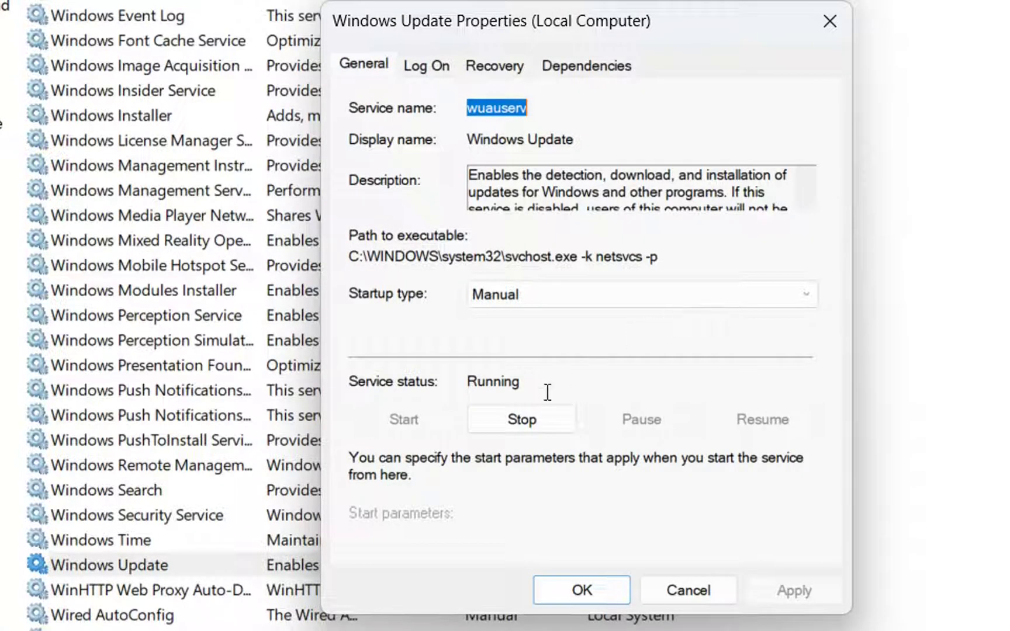
click(529, 420)
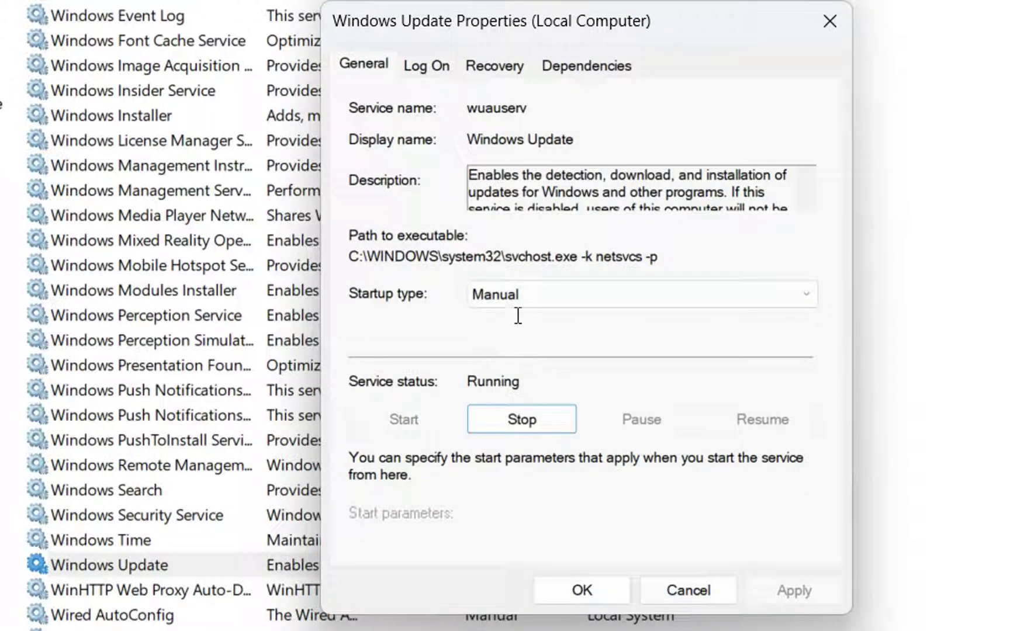
click(546, 299)
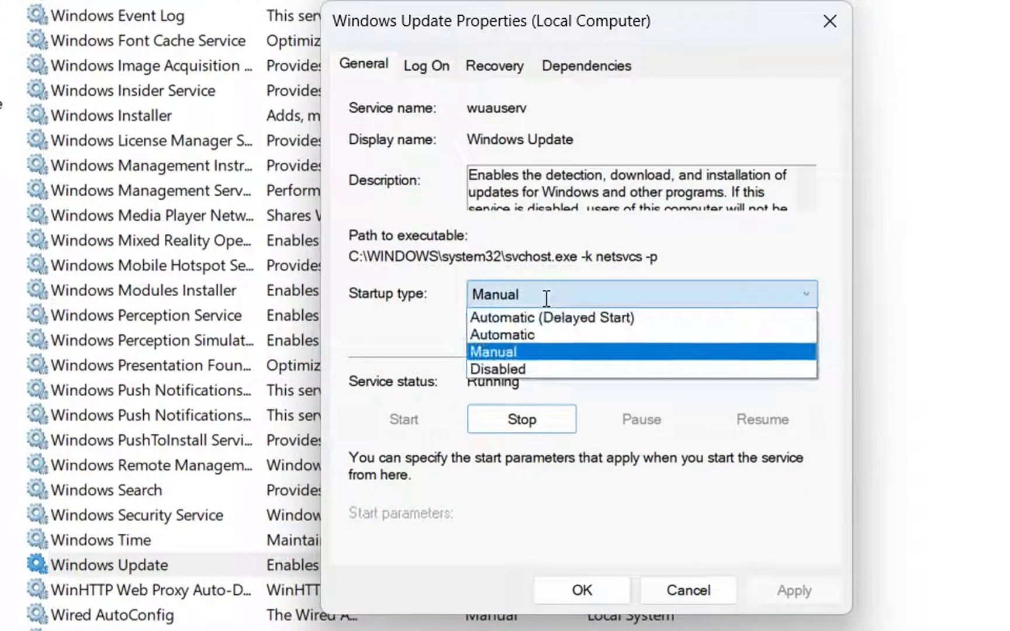
click(503, 369)
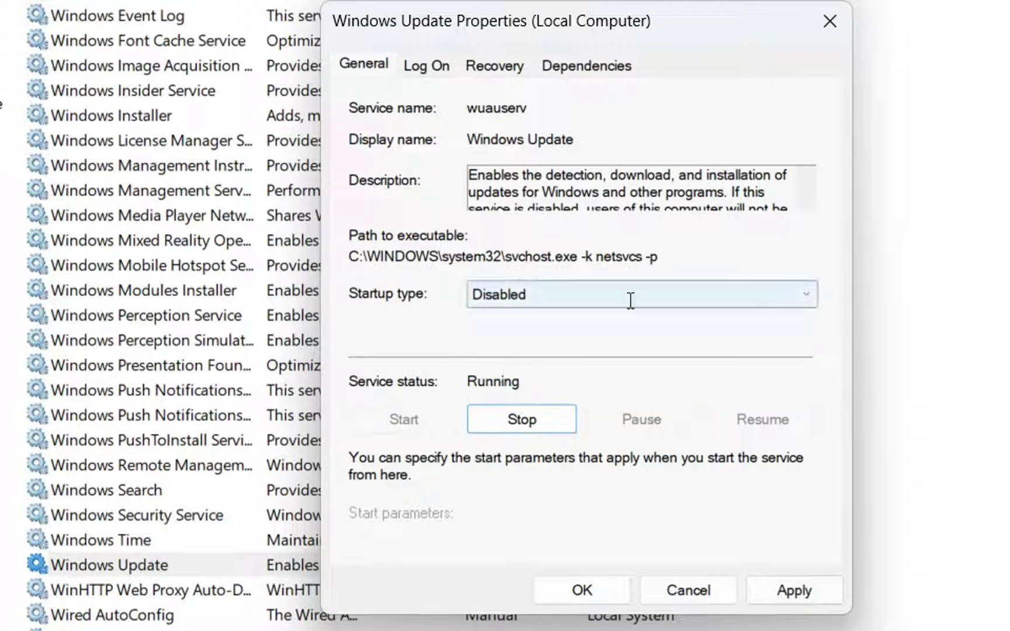
click(794, 596)
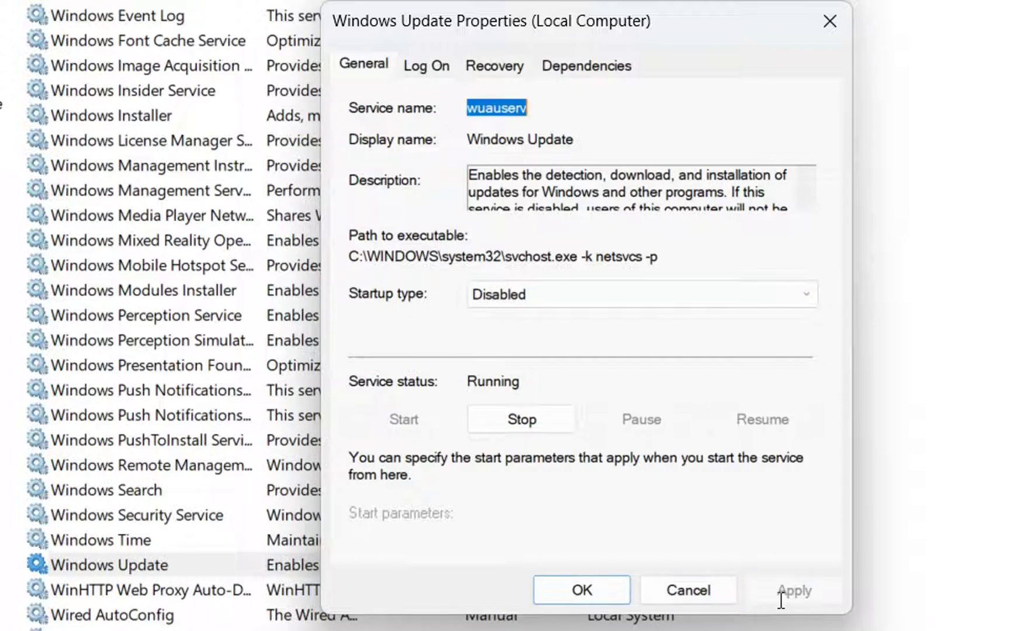
click(536, 431)
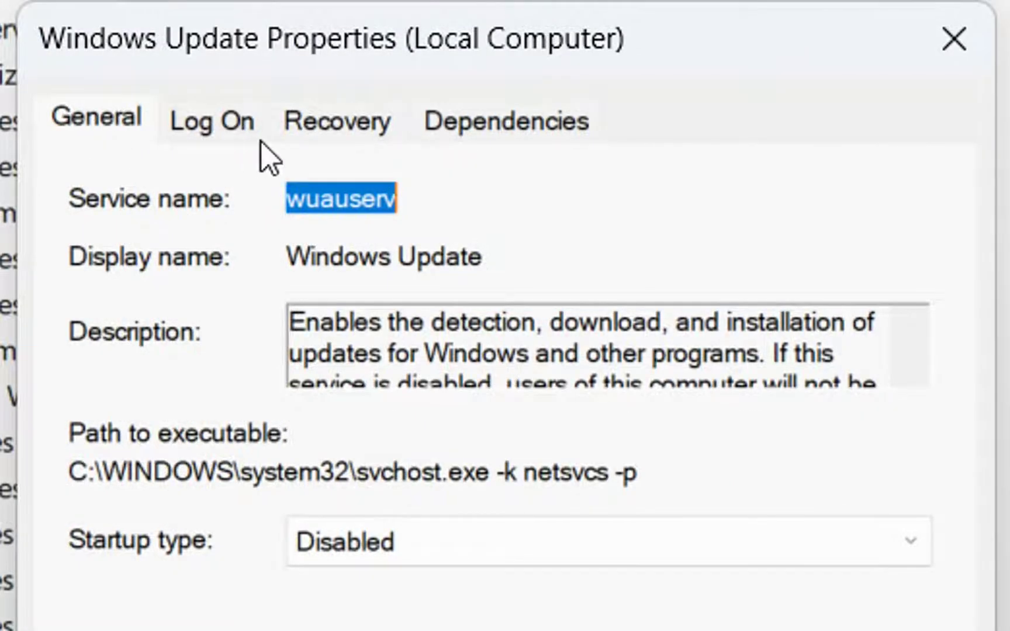
Step: Set Windows Update's first and second failure recovery to Take No Action, apply, and close
click(353, 140)
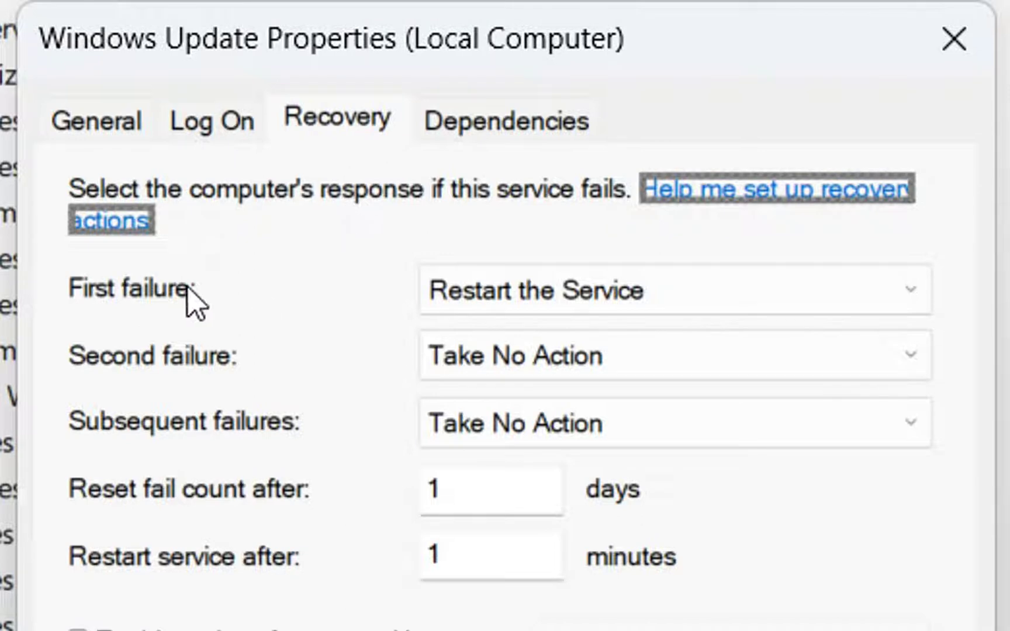
click(470, 304)
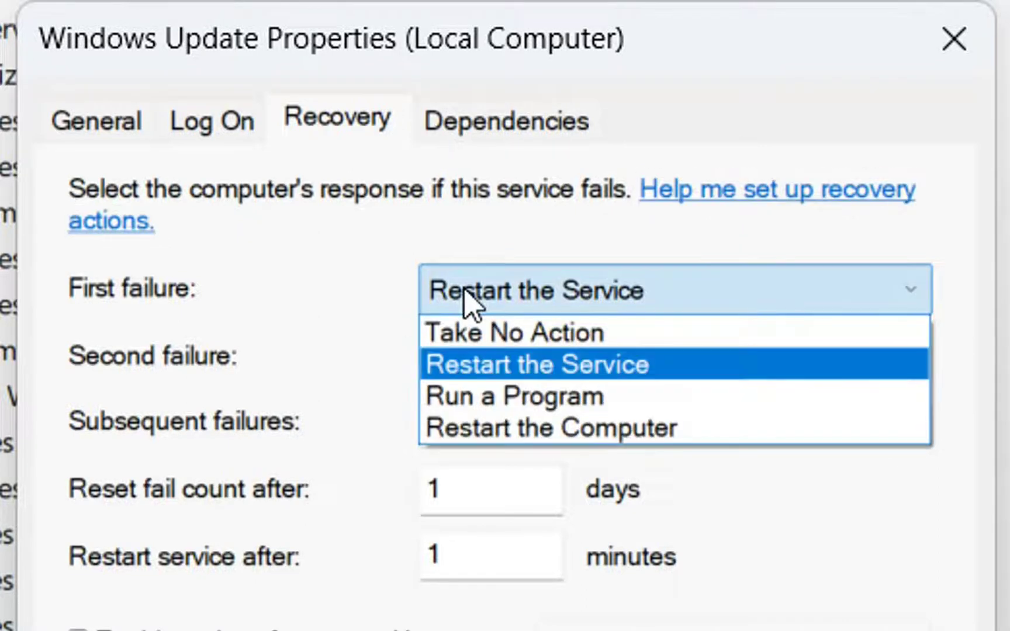
click(503, 333)
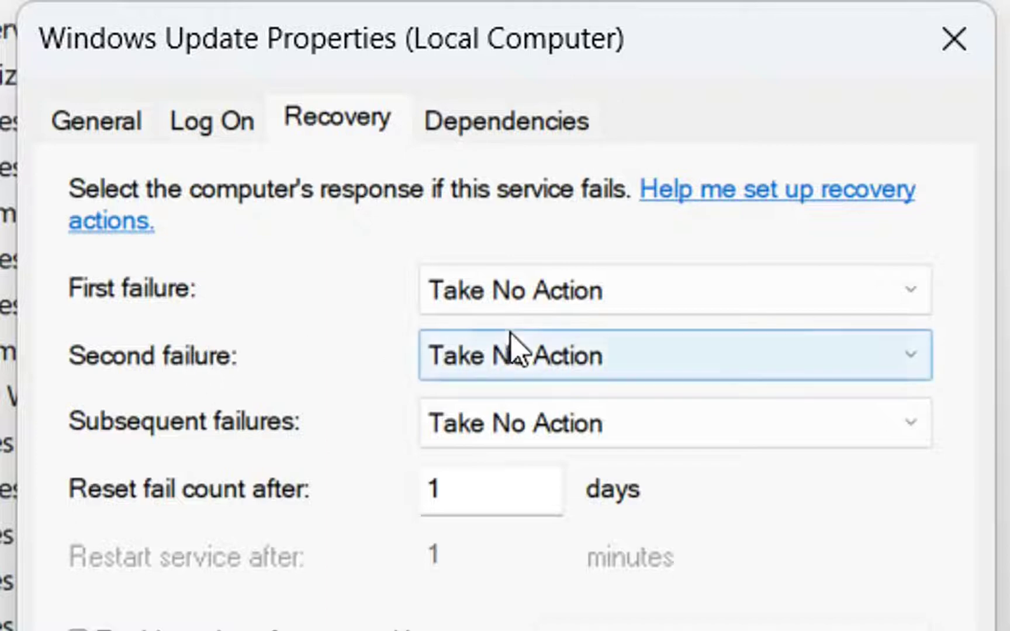
click(496, 386)
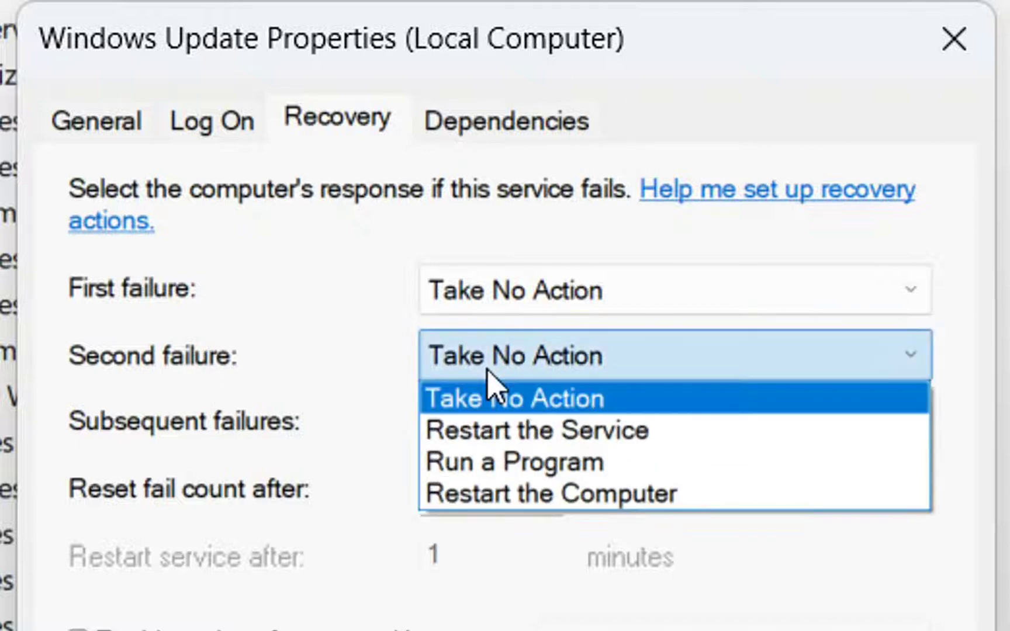
click(493, 402)
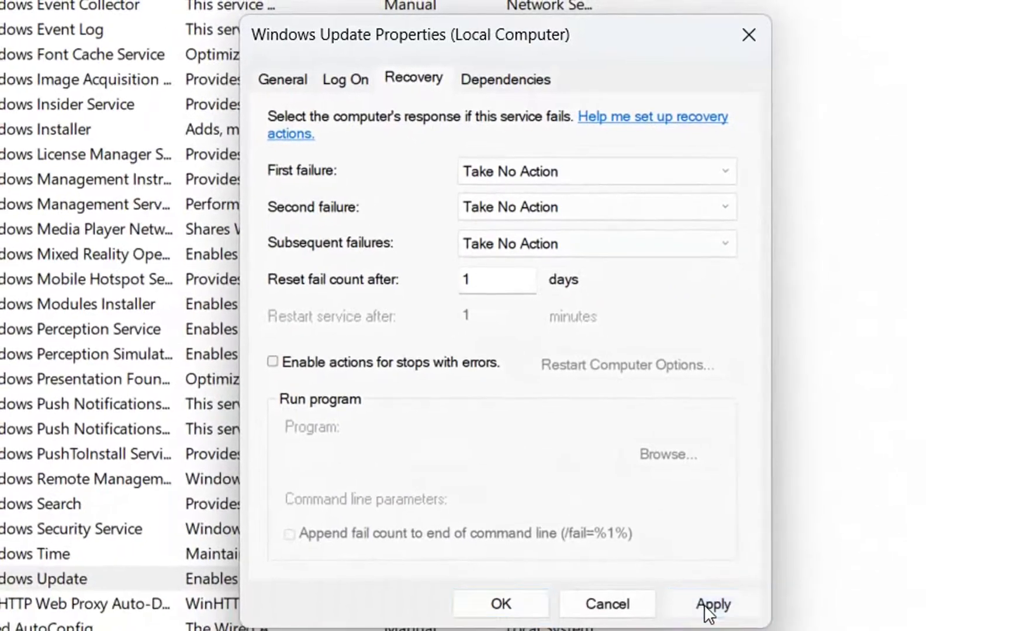
click(708, 608)
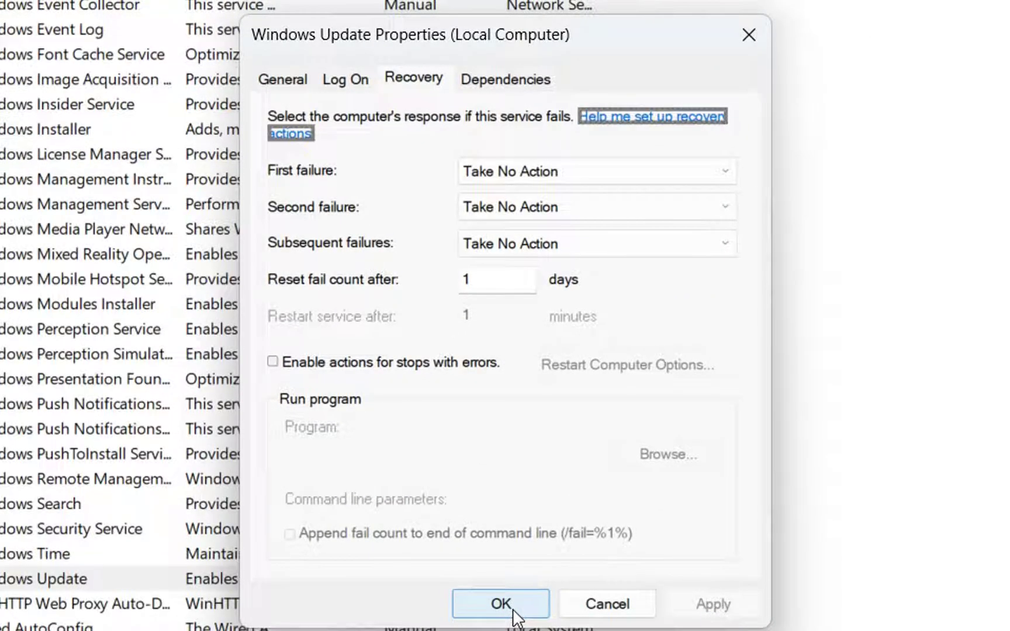
click(512, 608)
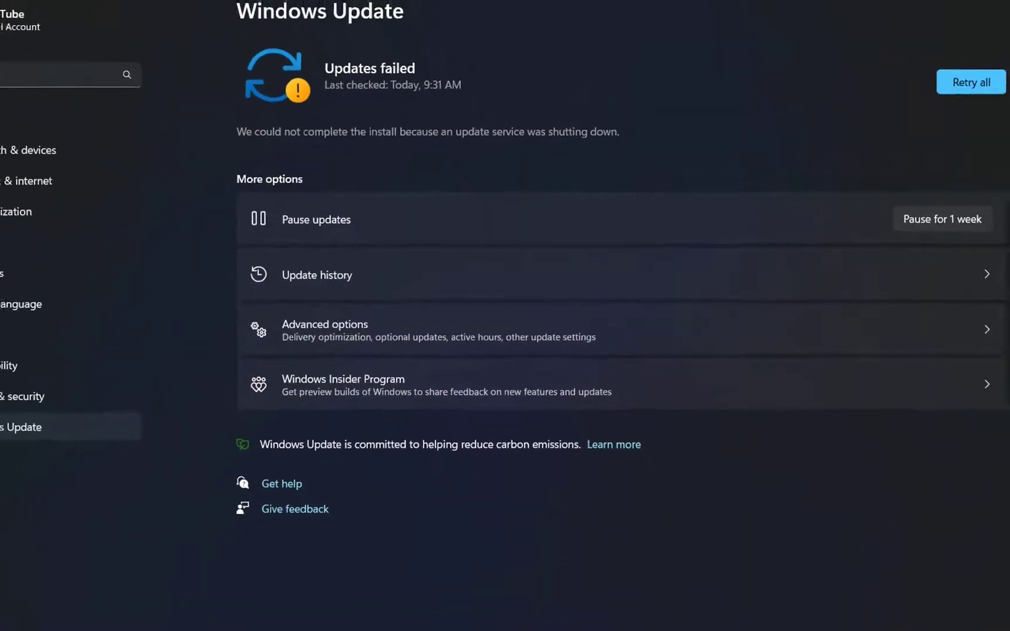
click(891, 112)
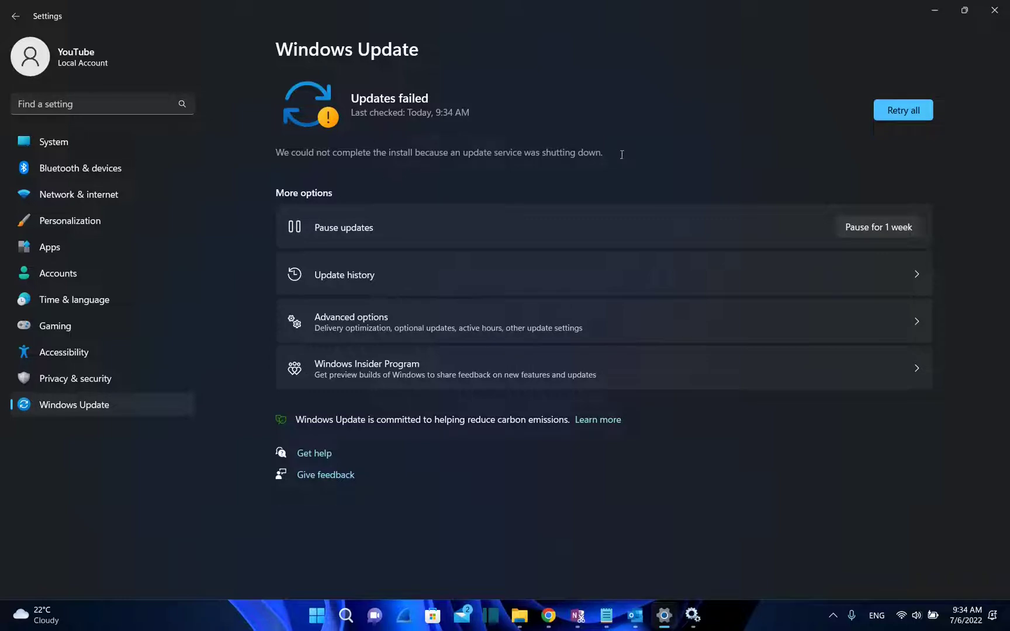
drag(616, 155, 273, 154)
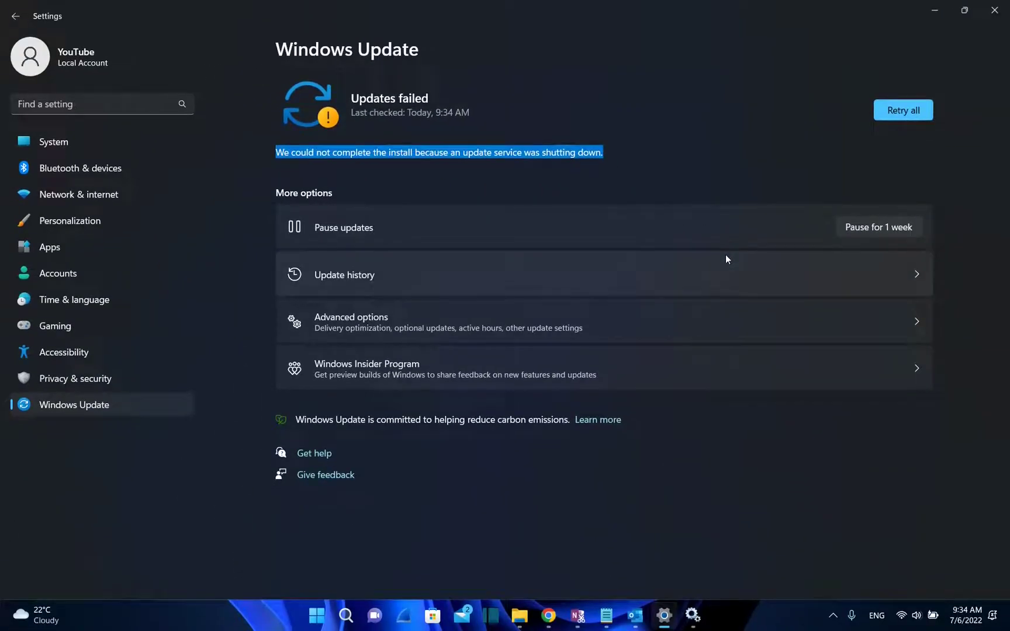
Step: Launch the Local Group Policy Editor by searching for 'group policy'
click(346, 615)
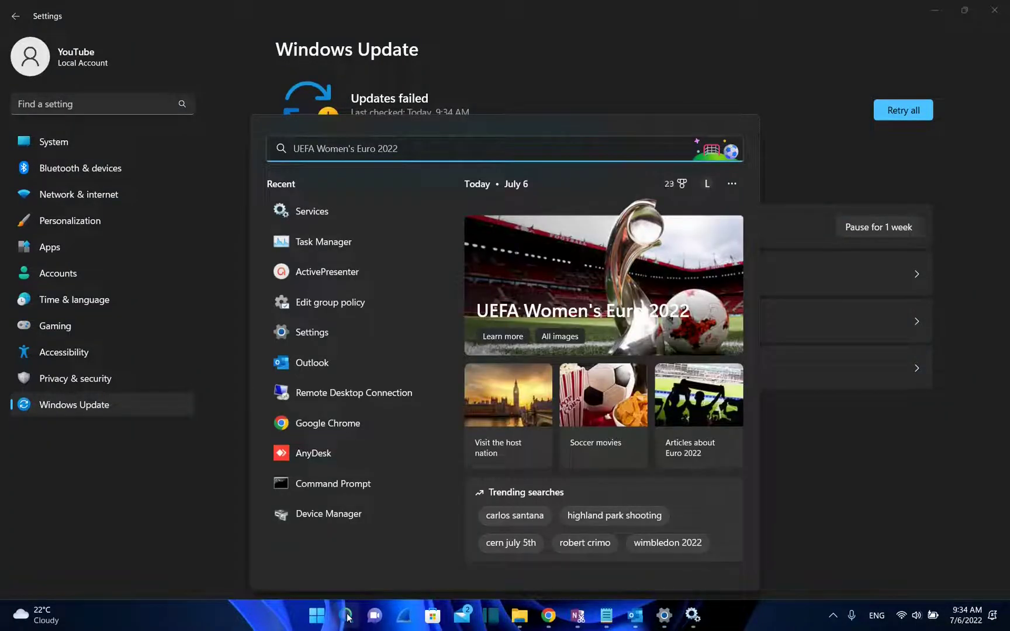
text(group)
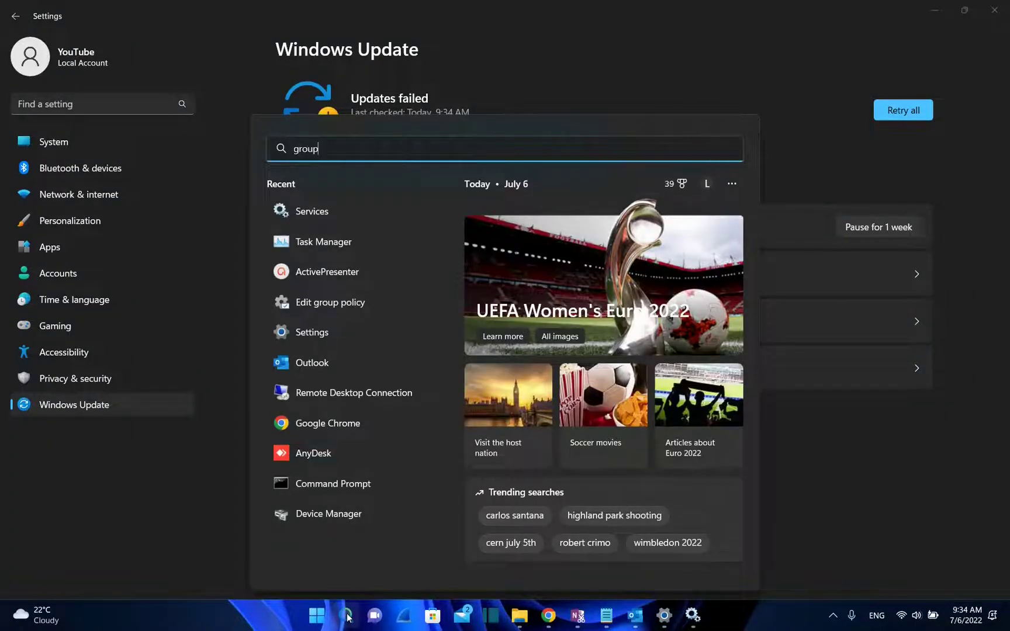
text( policy)
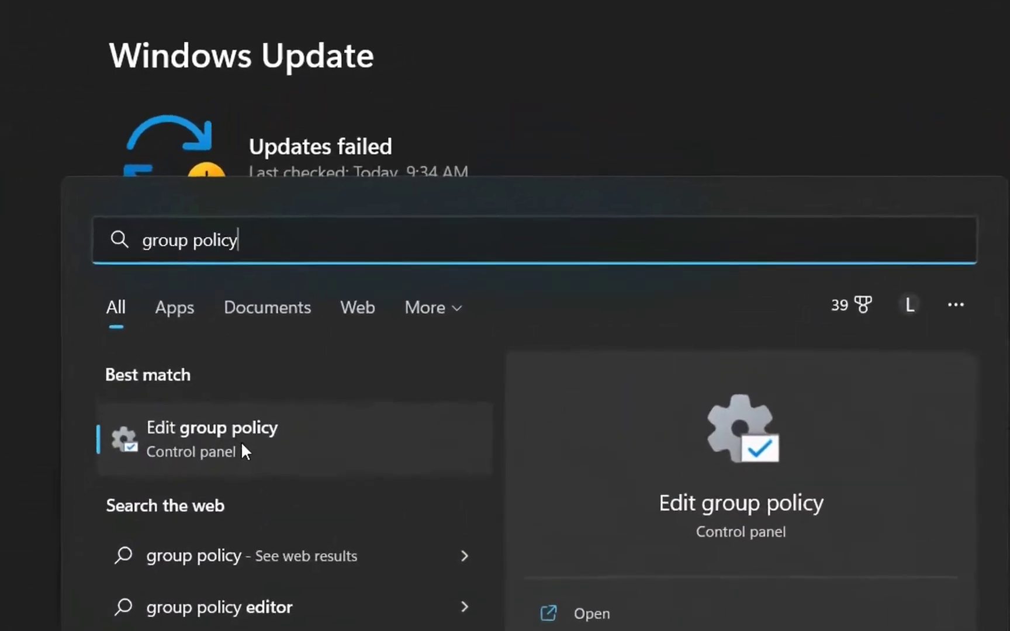
click(224, 472)
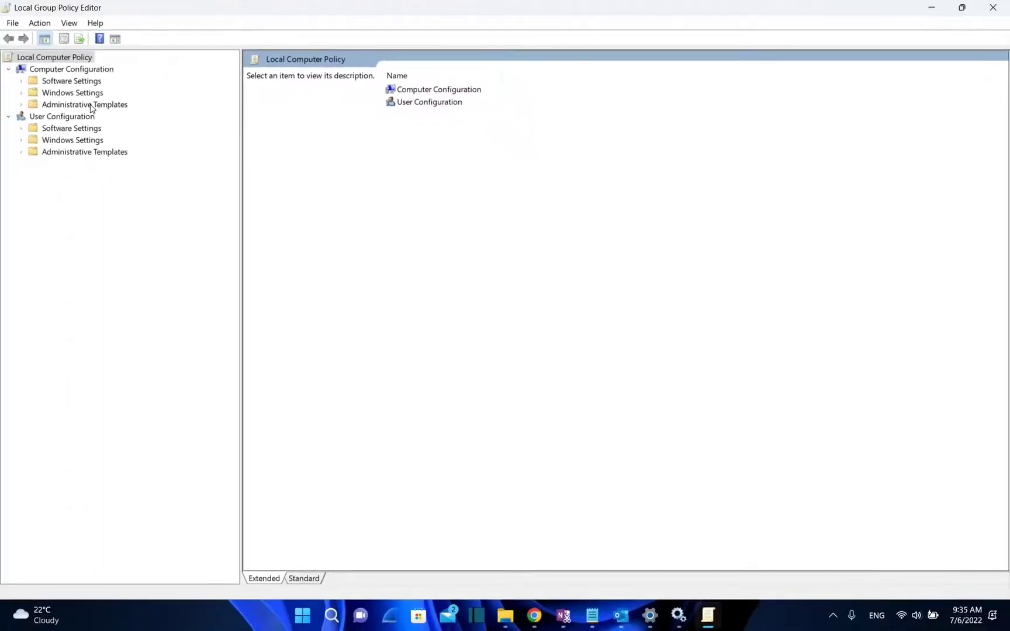
Step: Expand Administrative Templates > Windows Components > Windows Update in the policy tree
click(91, 106)
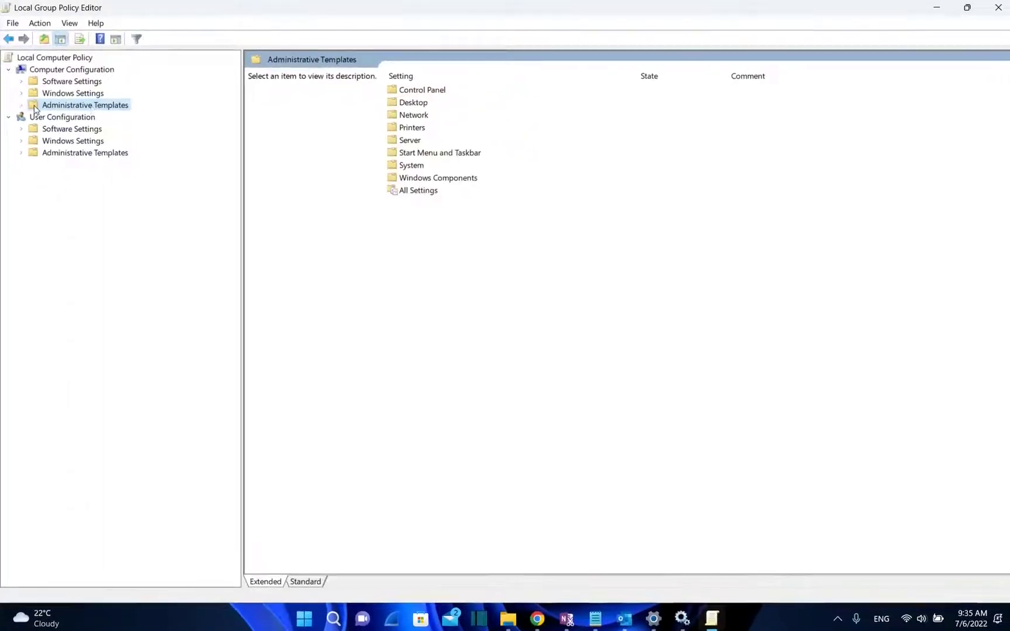
double_click(92, 106)
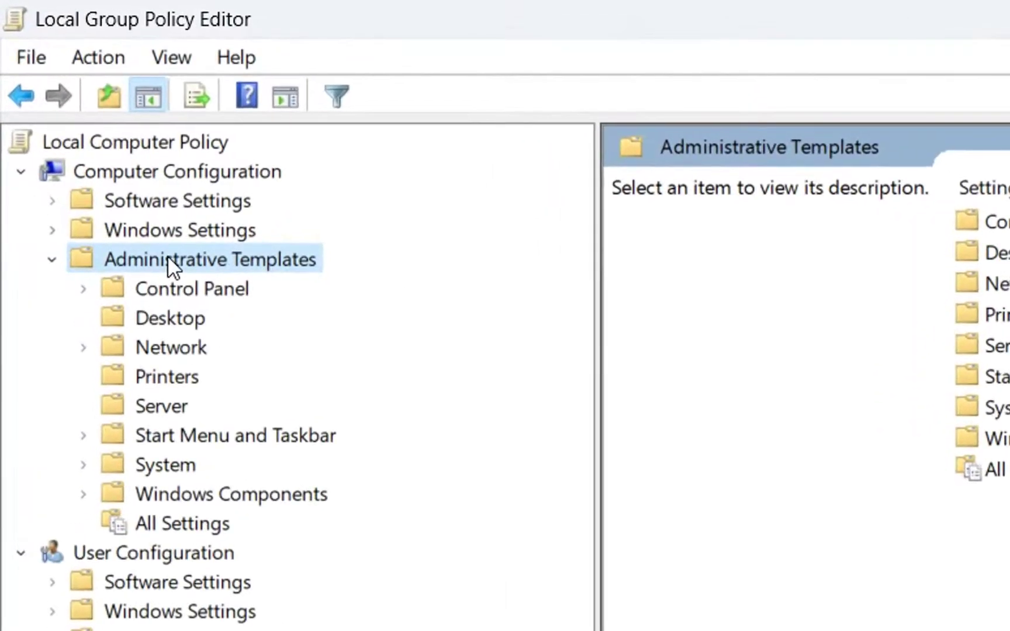
double_click(201, 494)
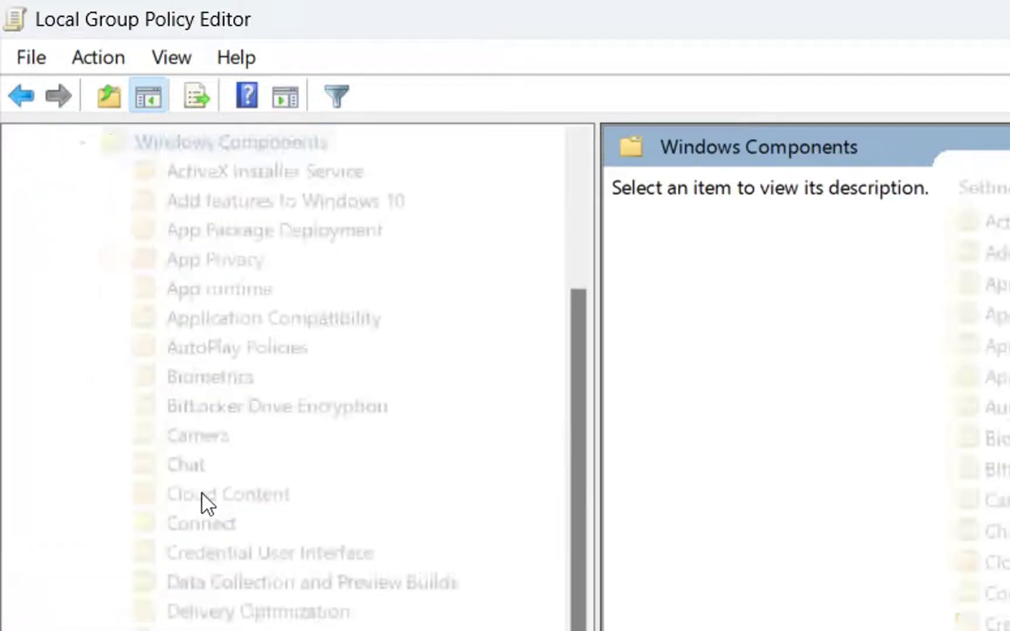
scroll(202, 493, down, 5)
scroll(338, 351, down, 15)
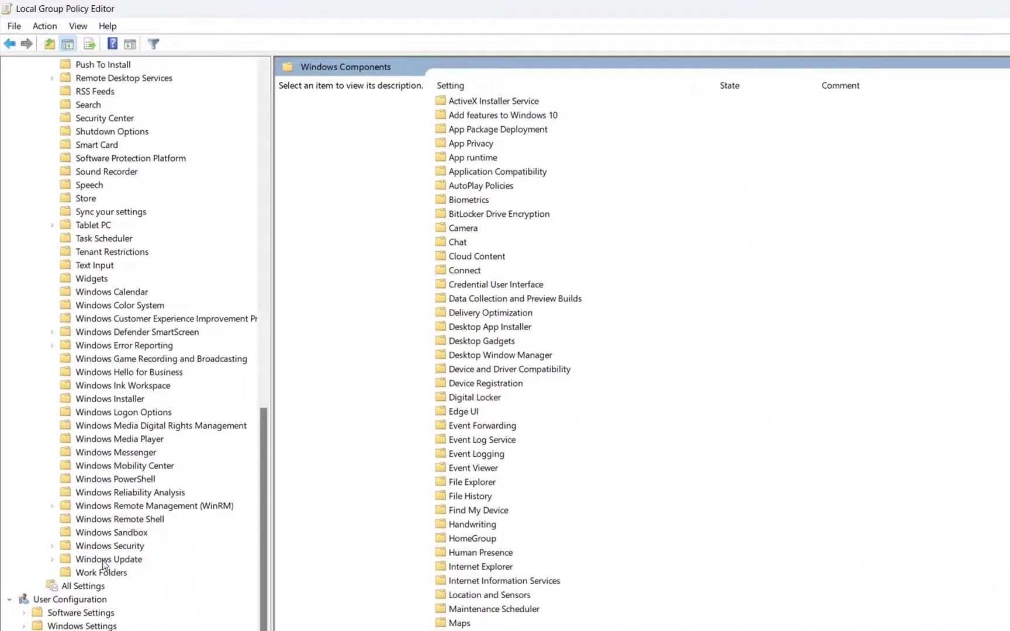
double_click(103, 561)
scroll(243, 498, down, 1)
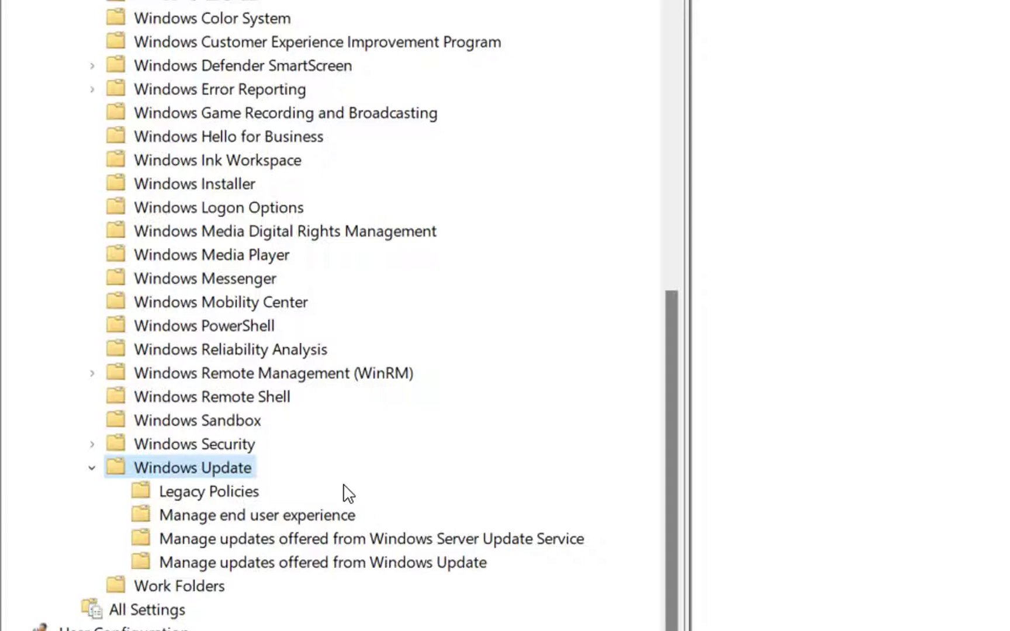
Step: Display the ten Not configured policies in Windows Update's Manage end user experience folder
click(203, 519)
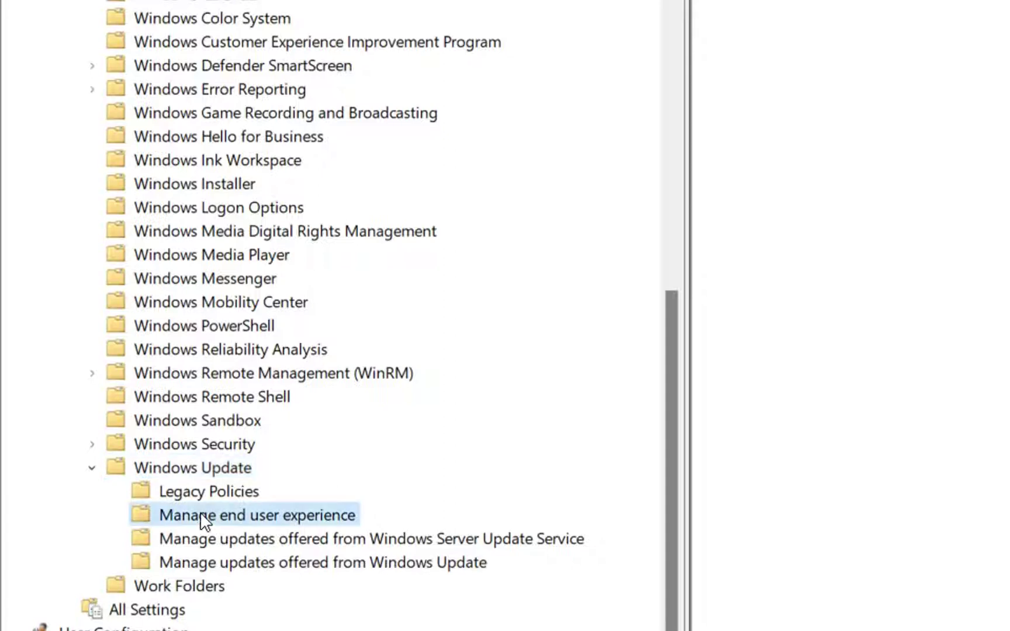
click(203, 494)
click(218, 520)
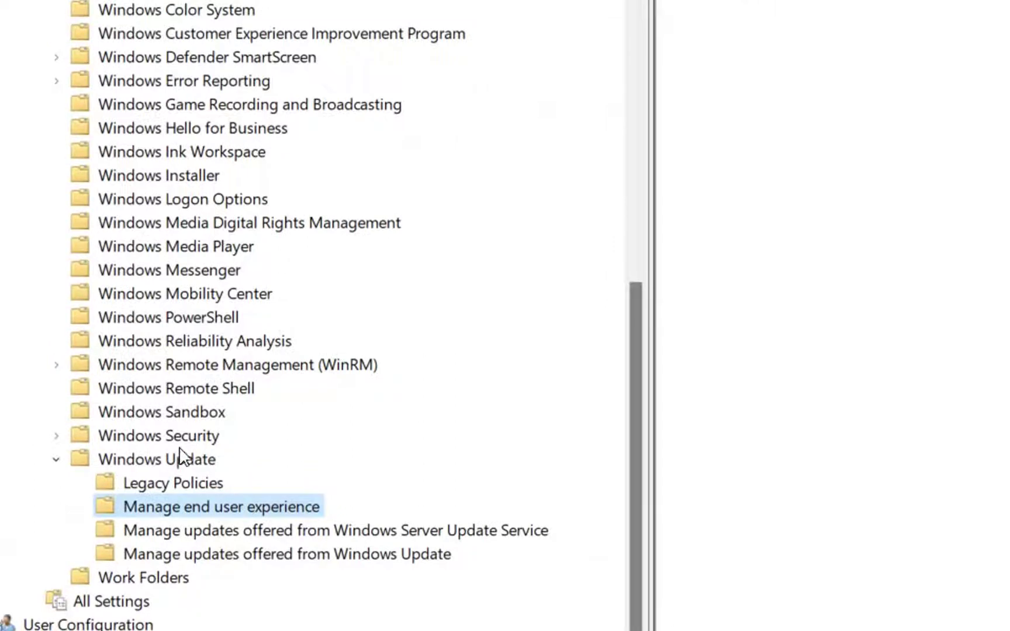
click(167, 457)
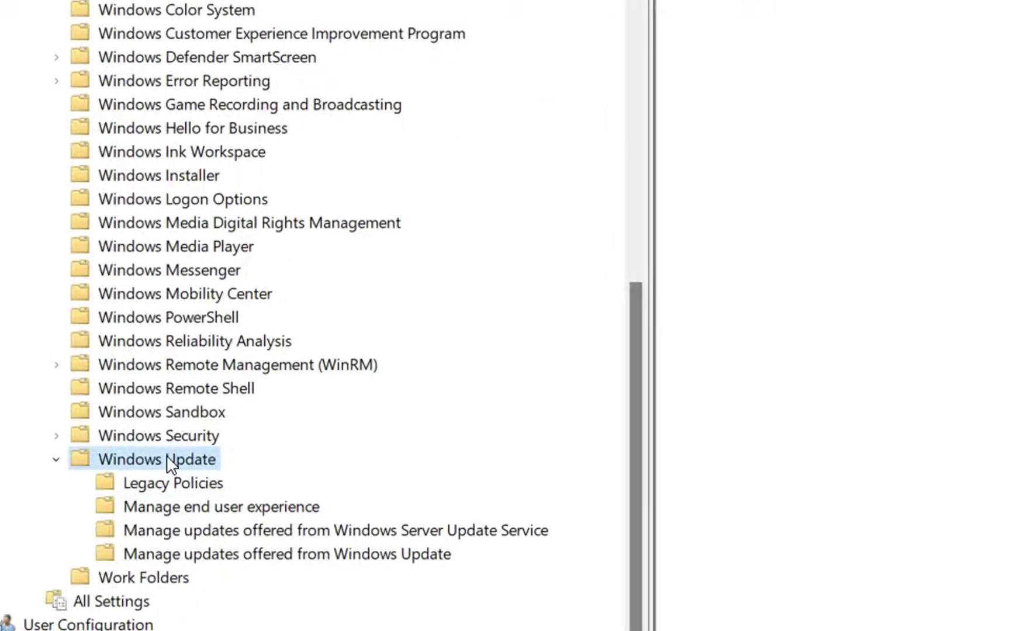
click(223, 508)
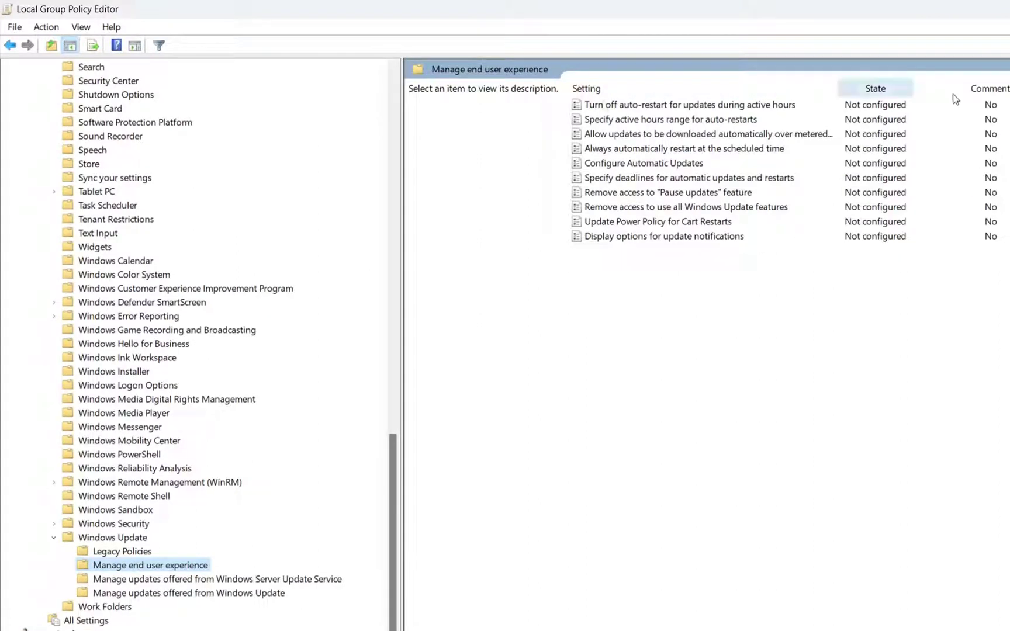
Step: Change the Configure Automatic Updates policy to Disabled, apply, and confirm with OK
double_click(648, 165)
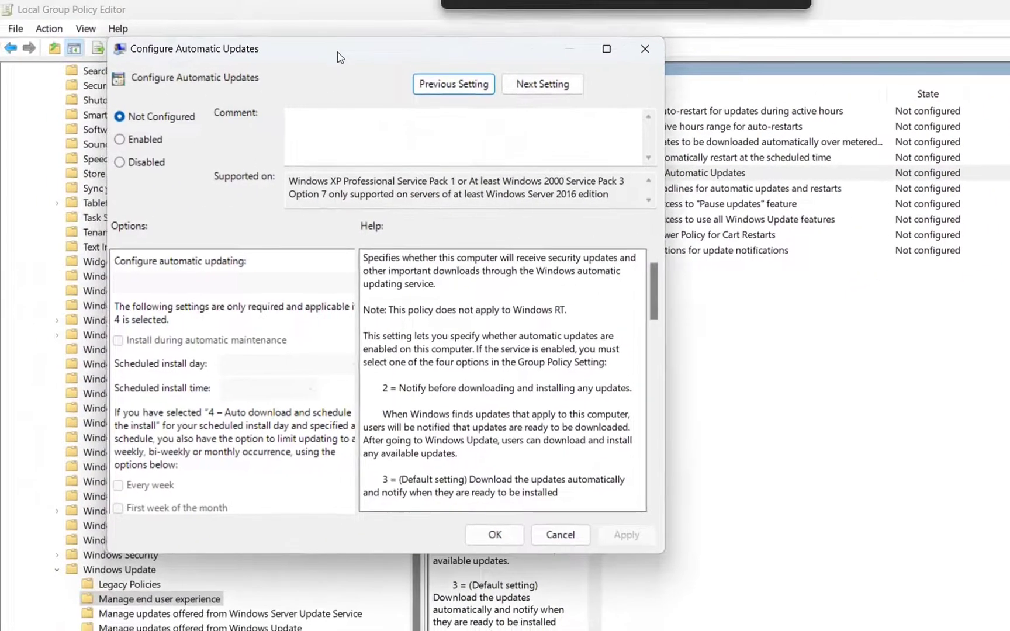
click(118, 164)
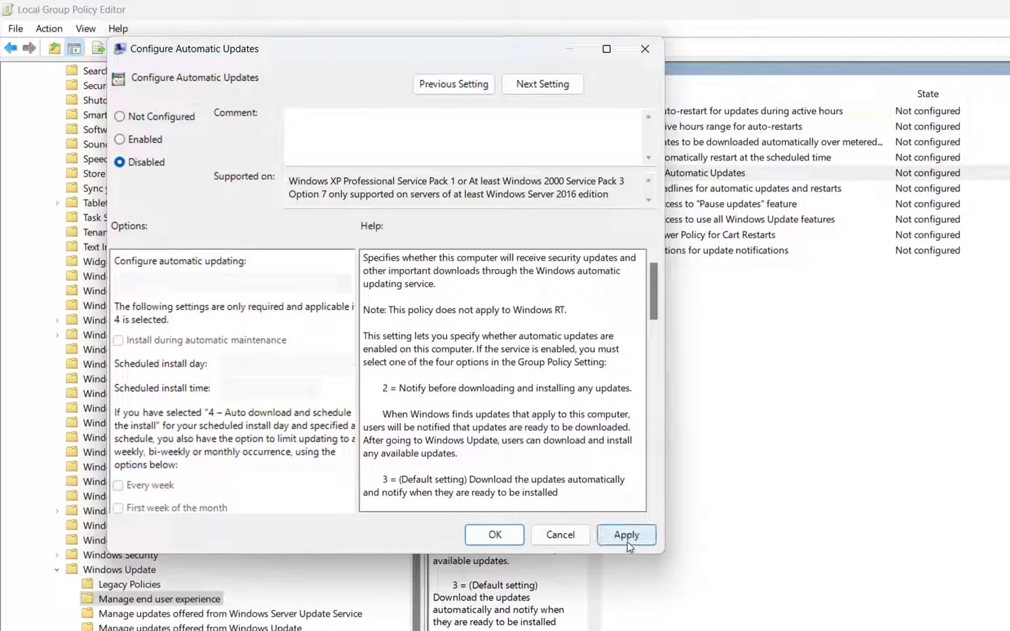
click(626, 535)
scroll(540, 372, down, 2)
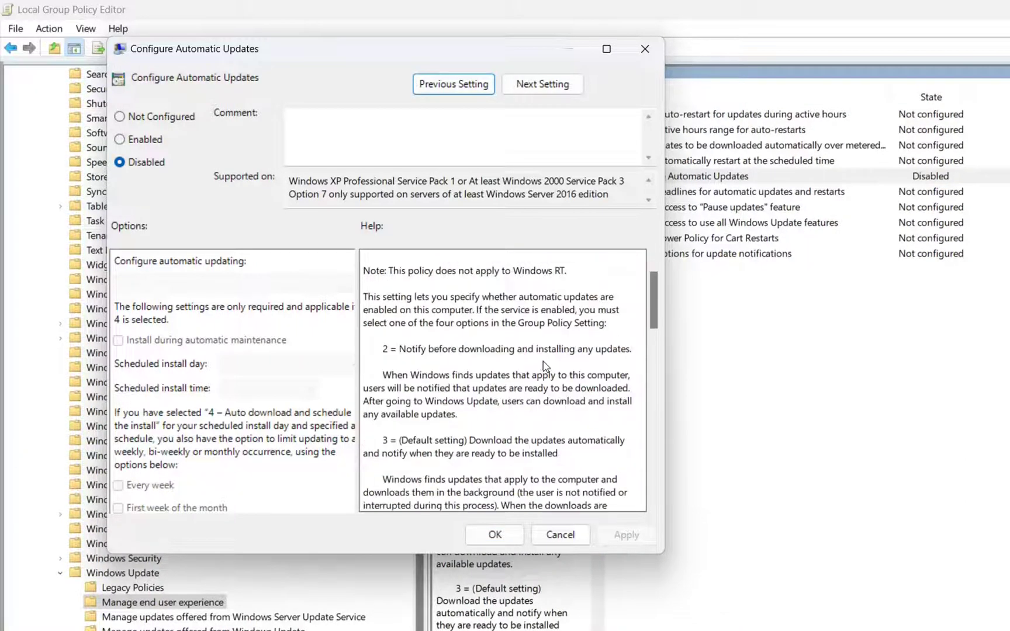
scroll(543, 373, down, 1)
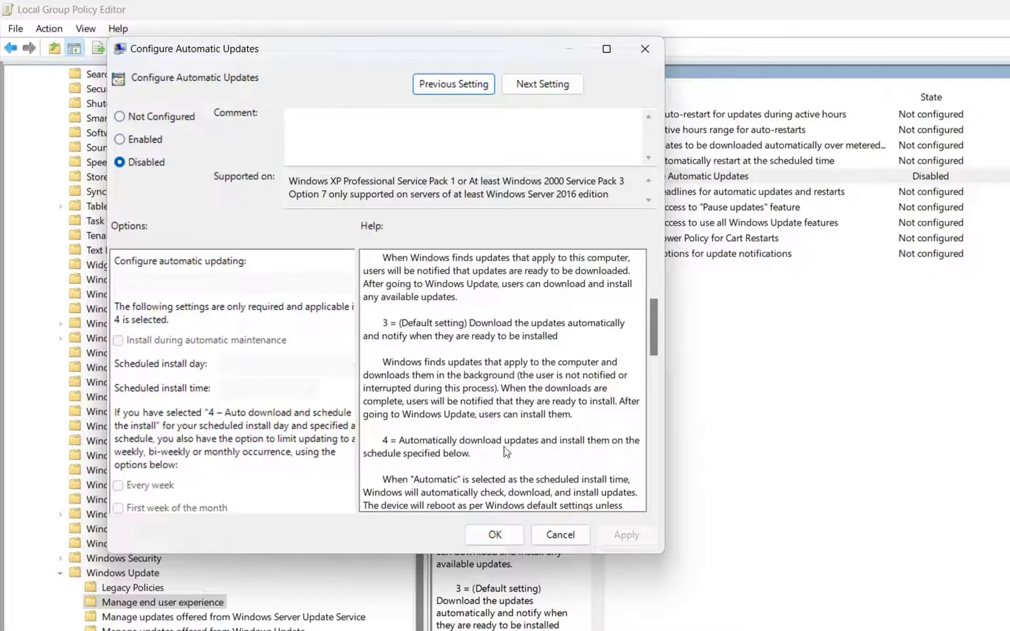
scroll(507, 450, down, 12)
scroll(567, 415, down, 4)
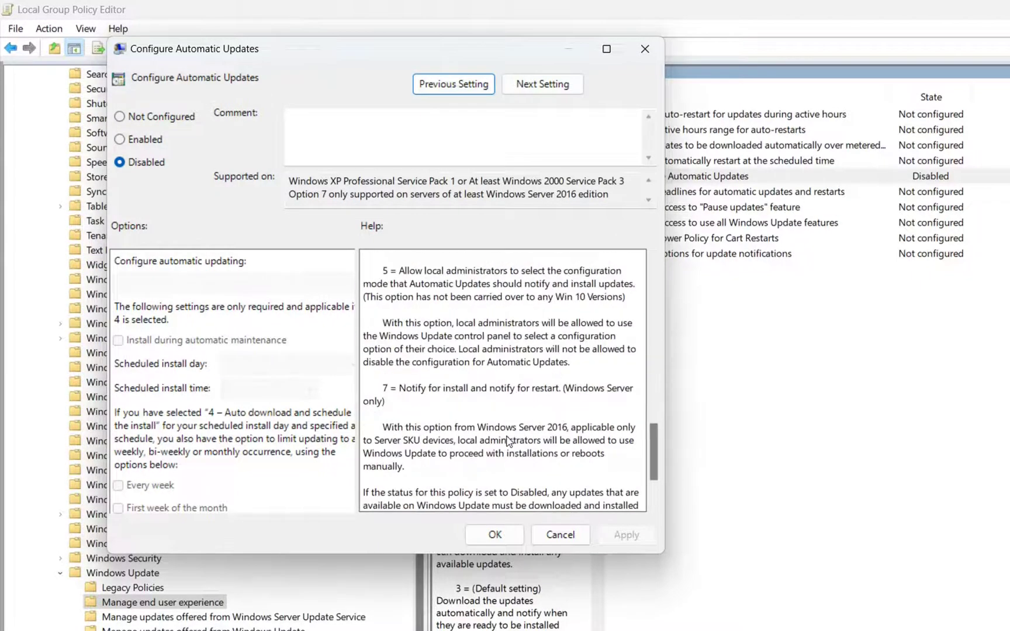
scroll(465, 401, down, 2)
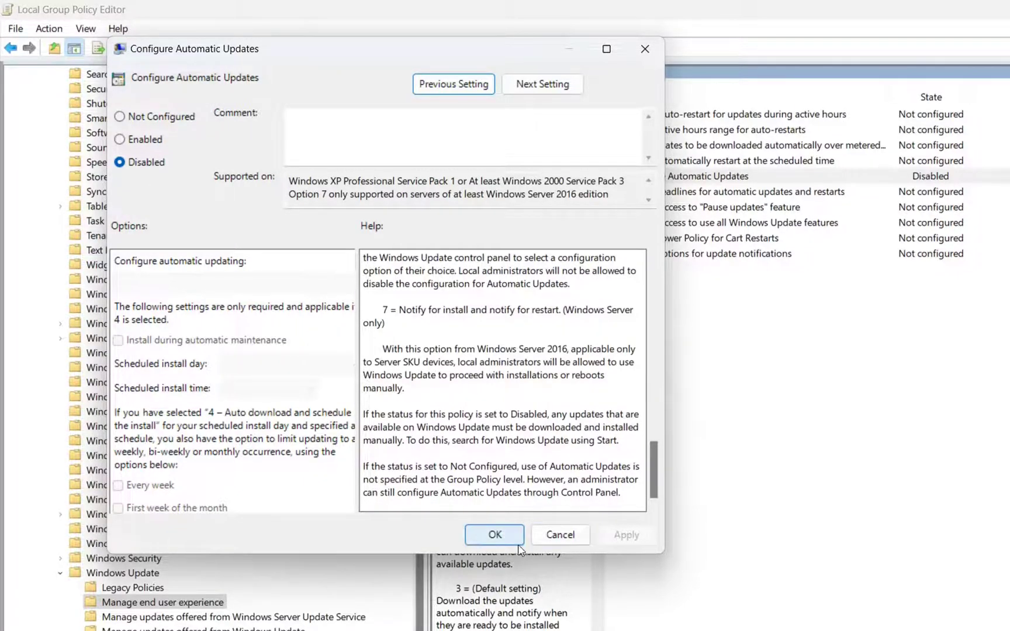
click(501, 543)
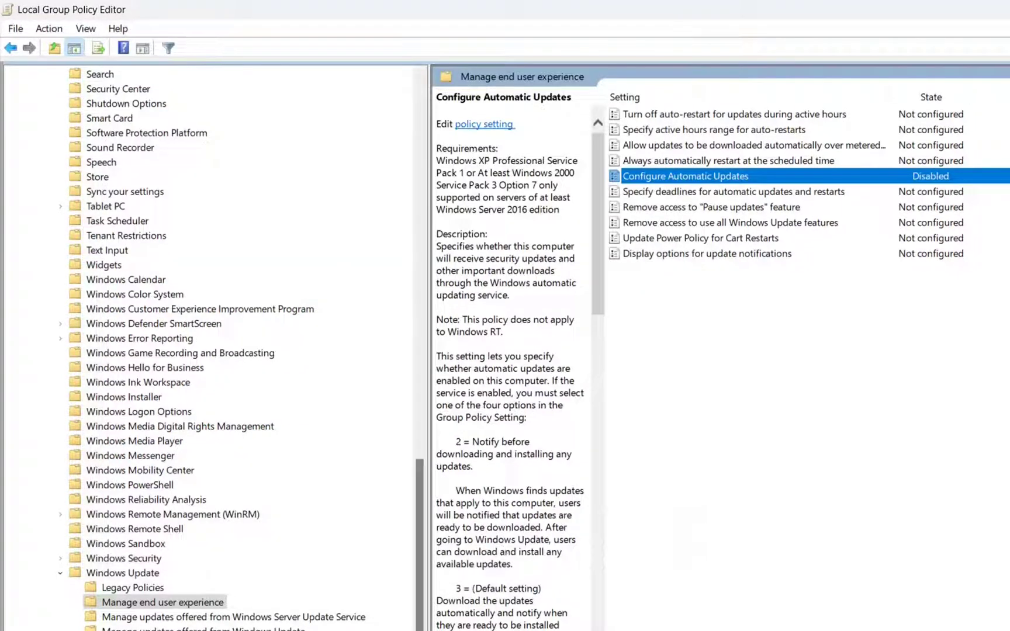